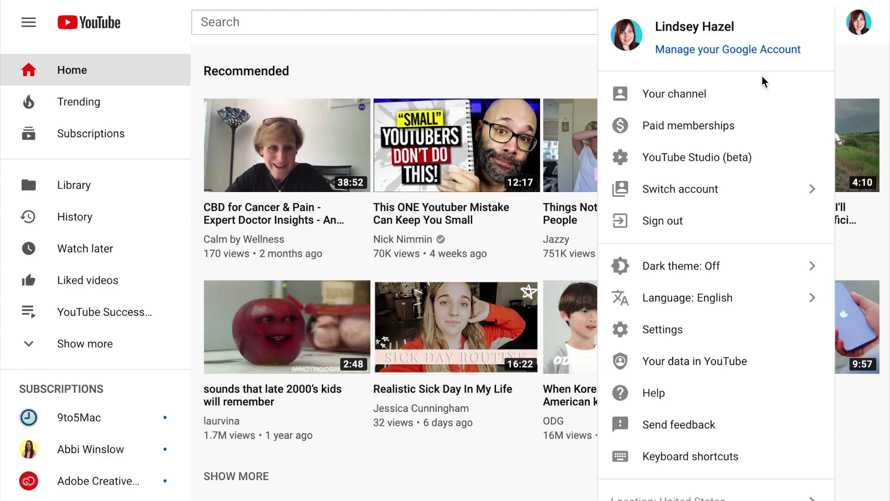
Go to YouTube Studio (beta) from the account menu and open its Settings
click(722, 156)
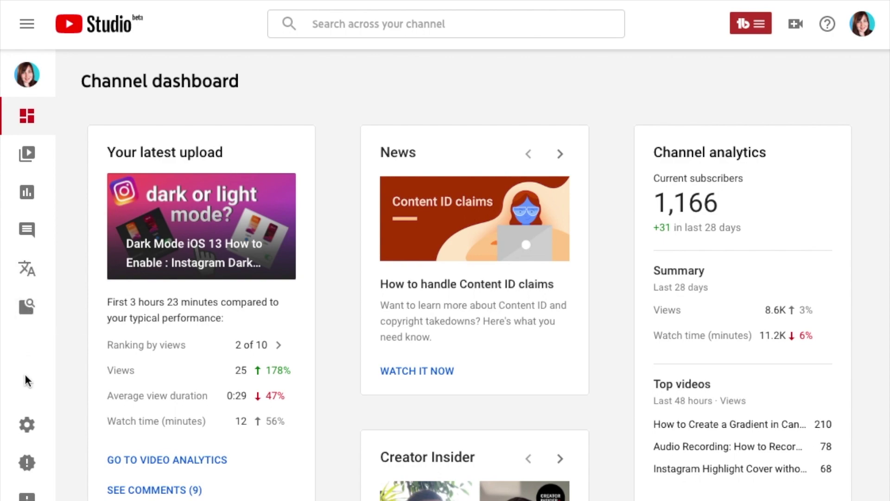
click(28, 425)
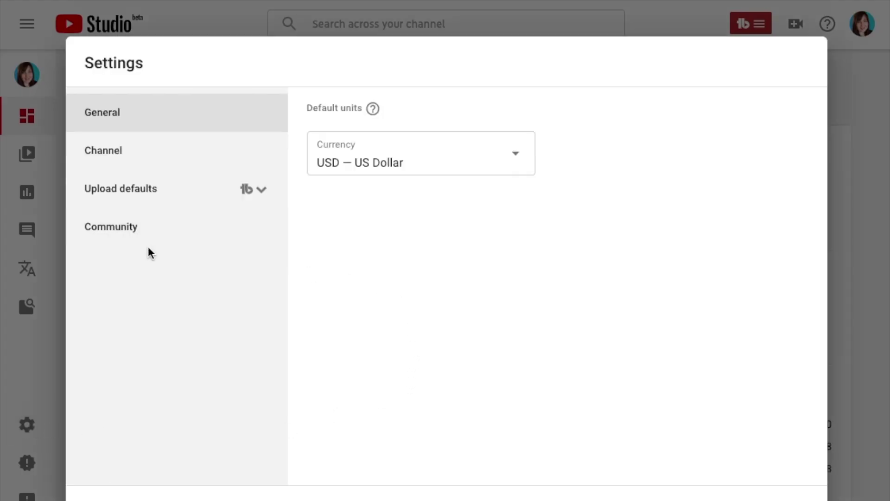
Show the Channel section's Basic info tab in the Studio Settings dialog
click(133, 163)
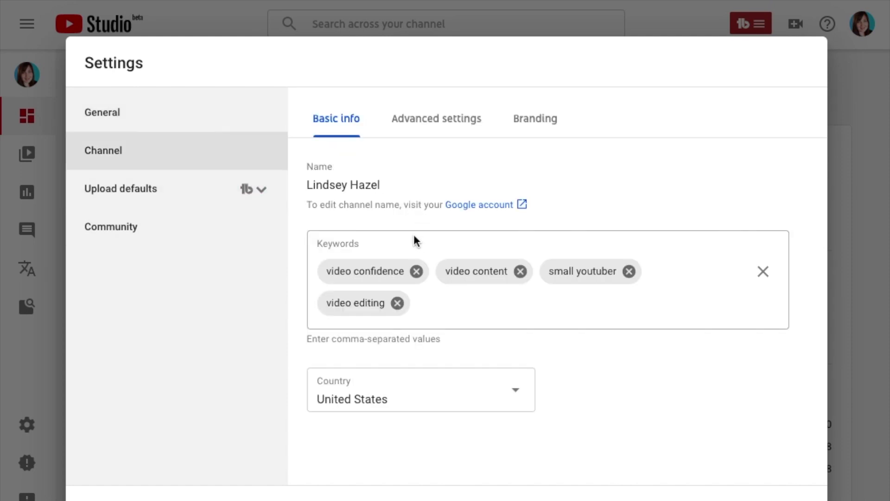
Add keyword tags: creator name joined and spaced, 'get started on youtube', 'imovie 101'
click(427, 306)
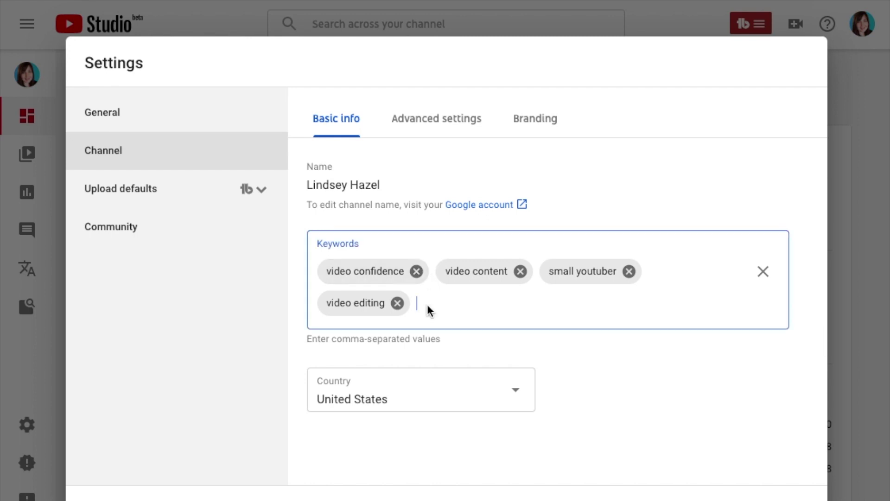
text(lindsey)
text(hazel)
key(Return)
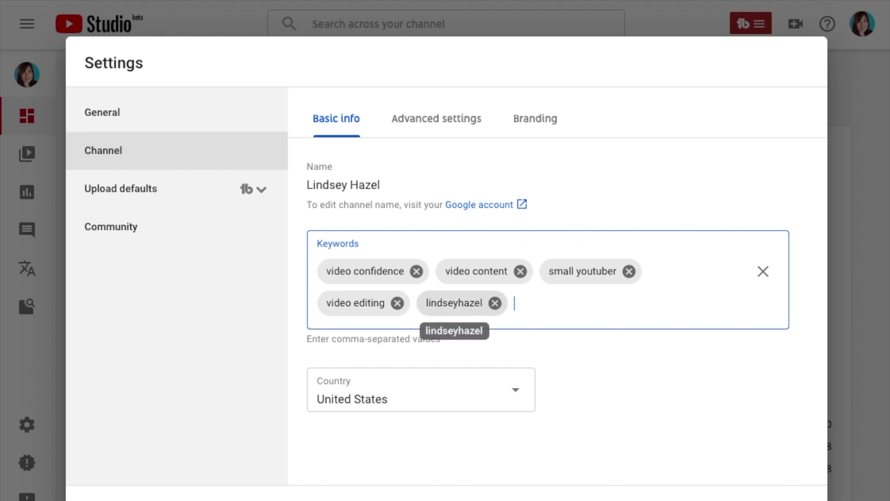
text(lindsey haz)
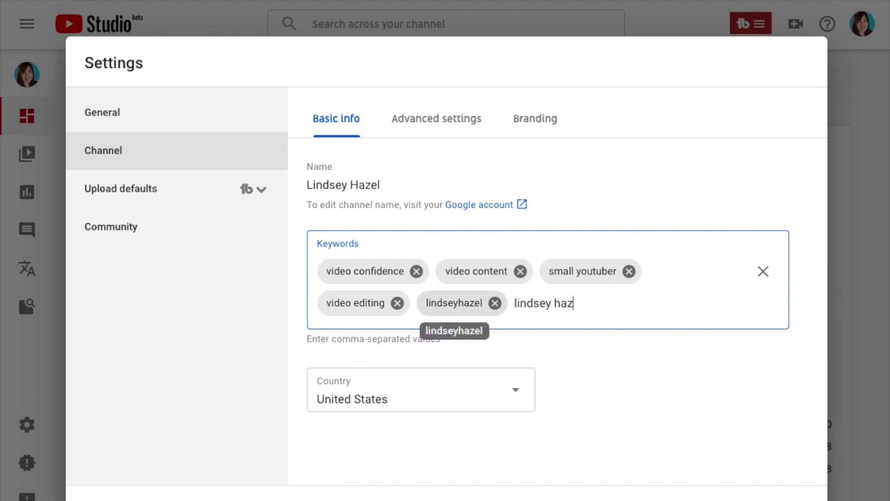
text(el)
key(Return)
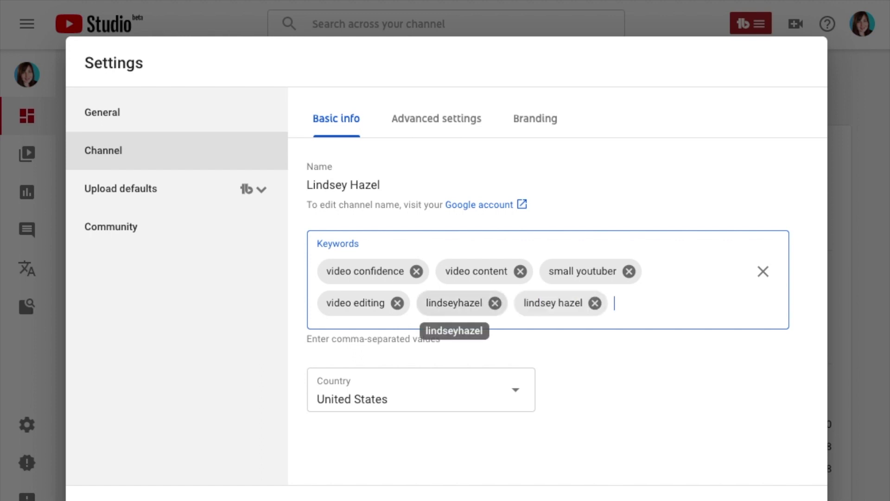
text(get started on youtube,)
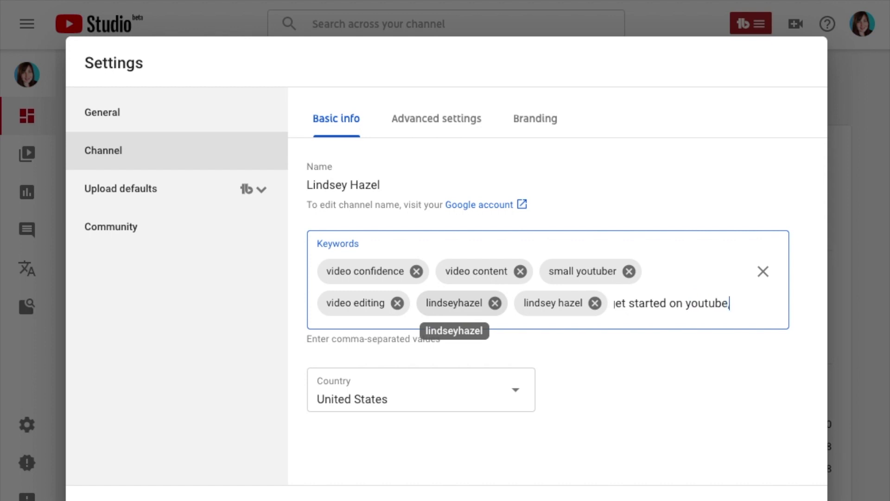
key(Return)
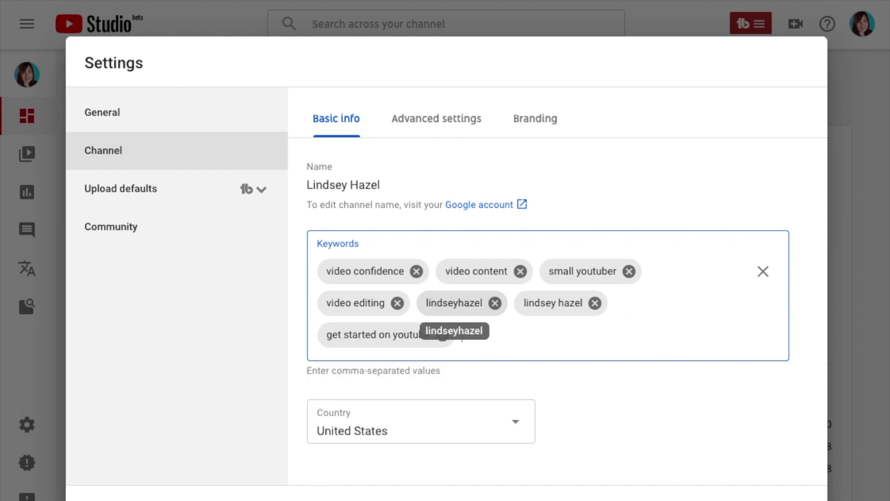
text(be)
text( 101)
key(Return)
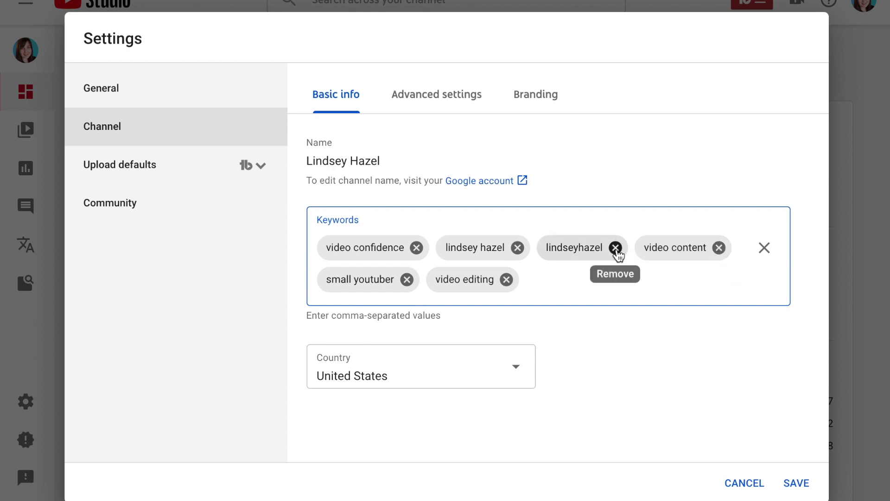
Remove both creator-name keywords and add the tag 'video marketing for beginners'
click(615, 249)
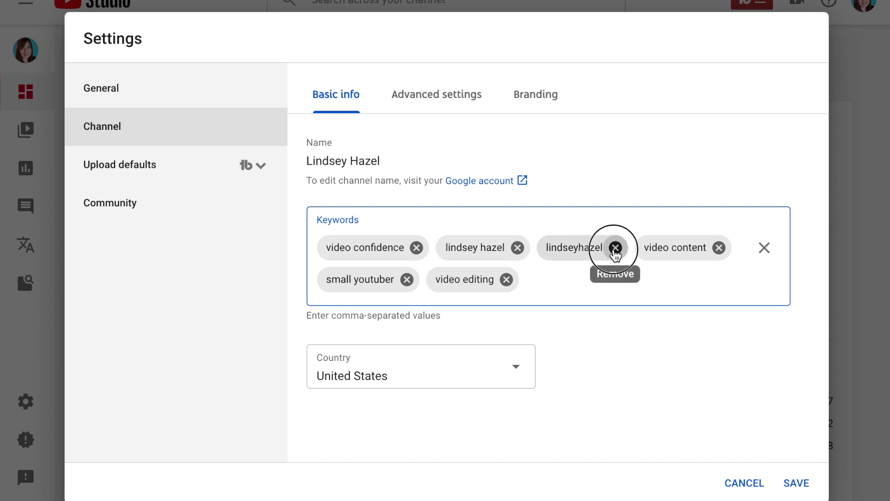
click(518, 248)
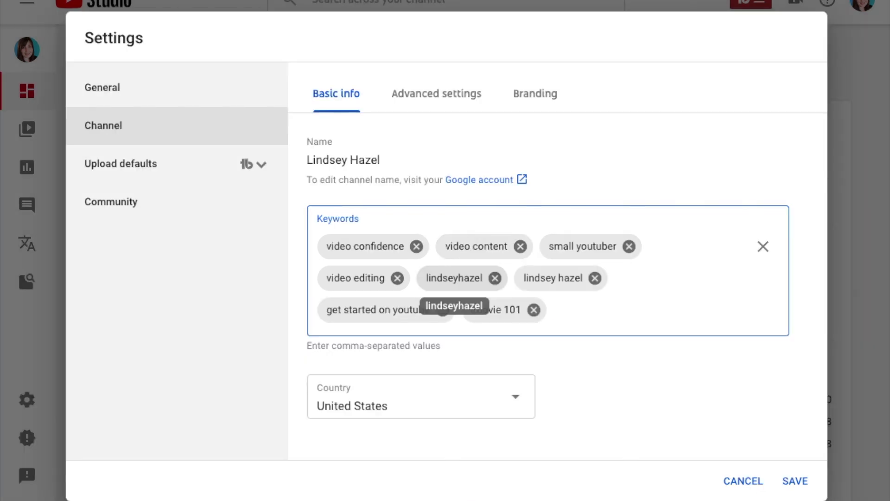
text(v)
text(ideo mar)
text(keting f)
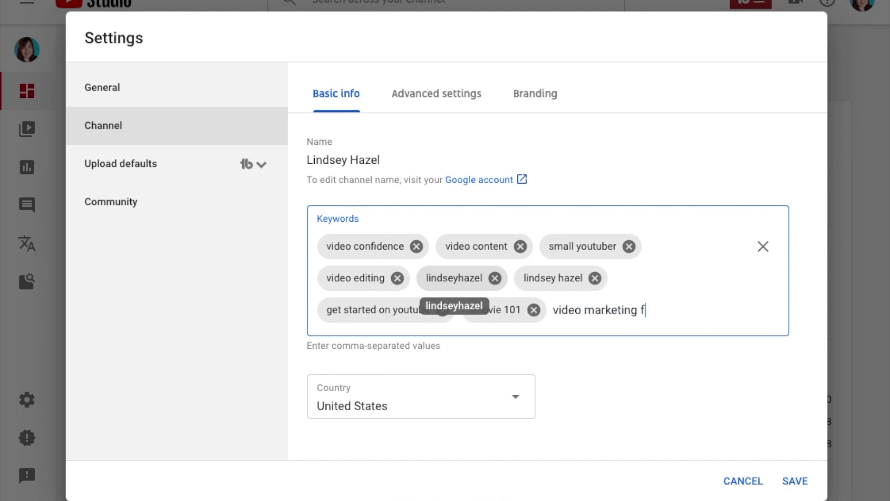
text(or beginner)
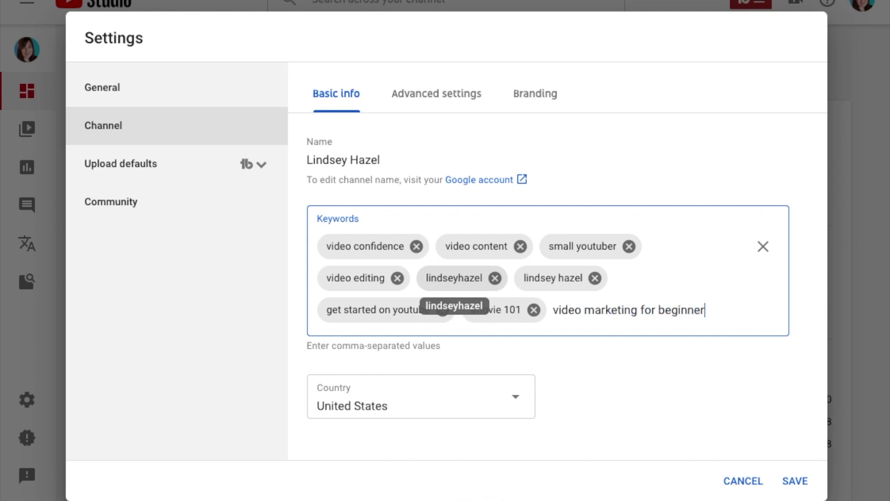
text(s)
key(Return)
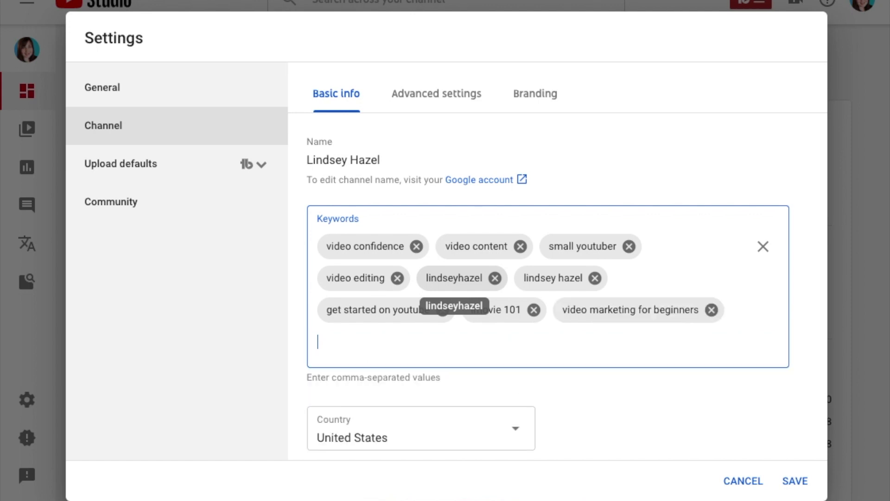
scroll(408, 359, down, 1)
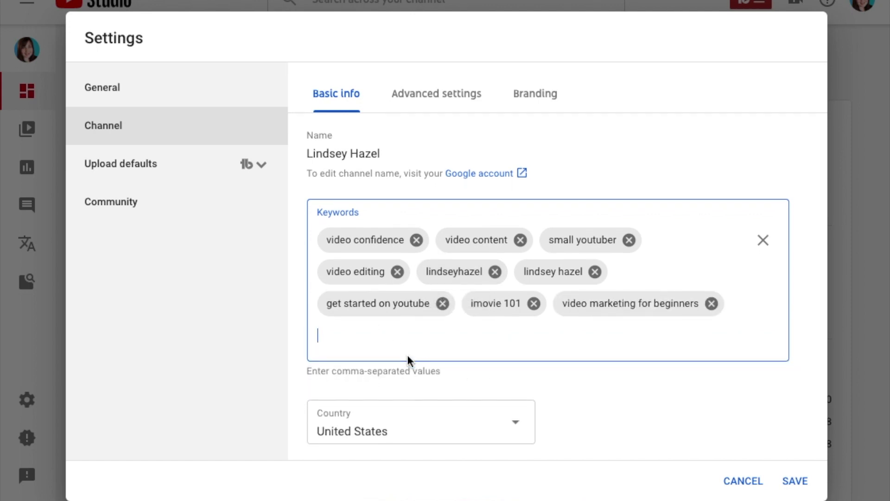